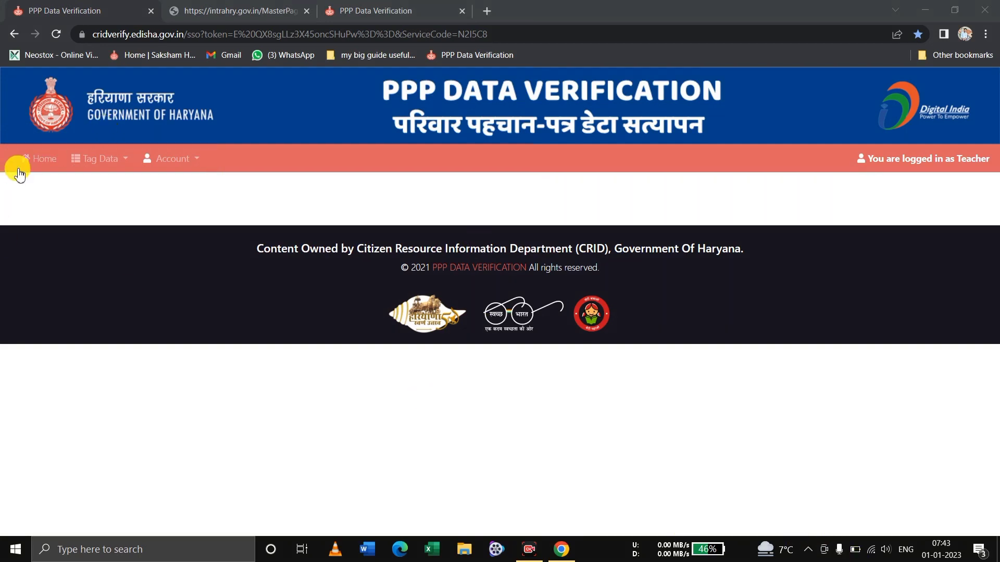
# Open the portal's home page and view the options under Tag Data and Account.
pyautogui.click(35, 164)
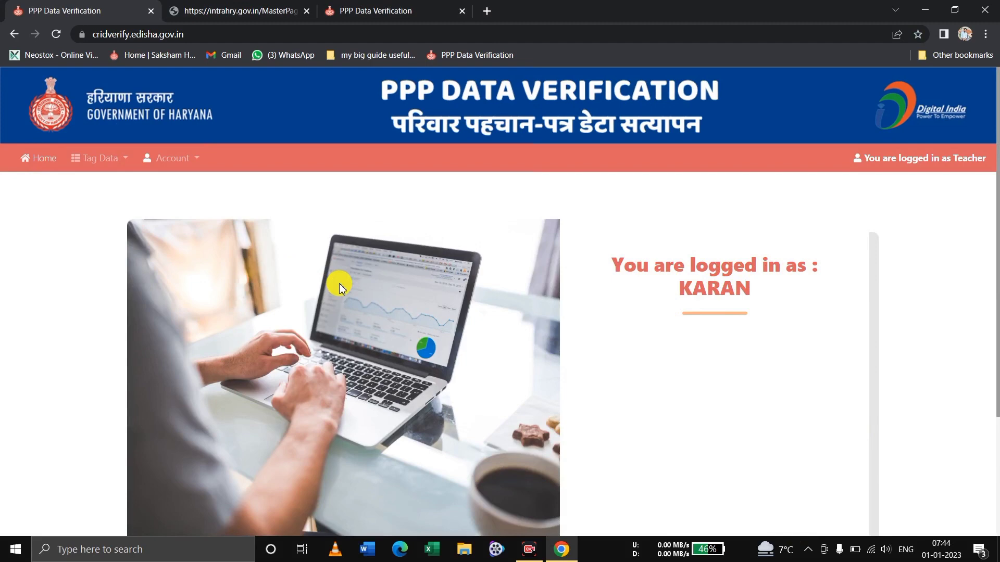
pyautogui.scroll(-1, 339, 288)
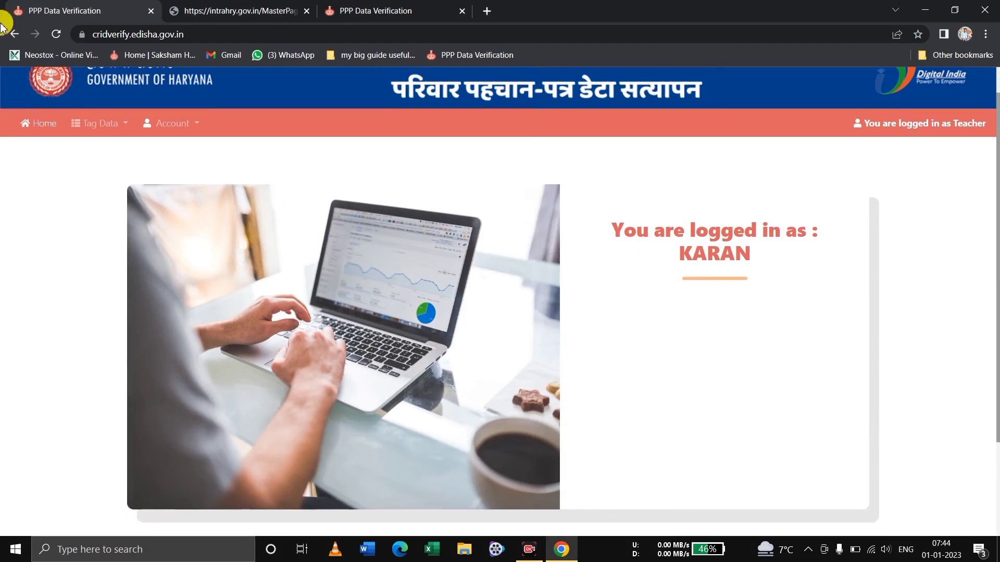
pyautogui.click(104, 126)
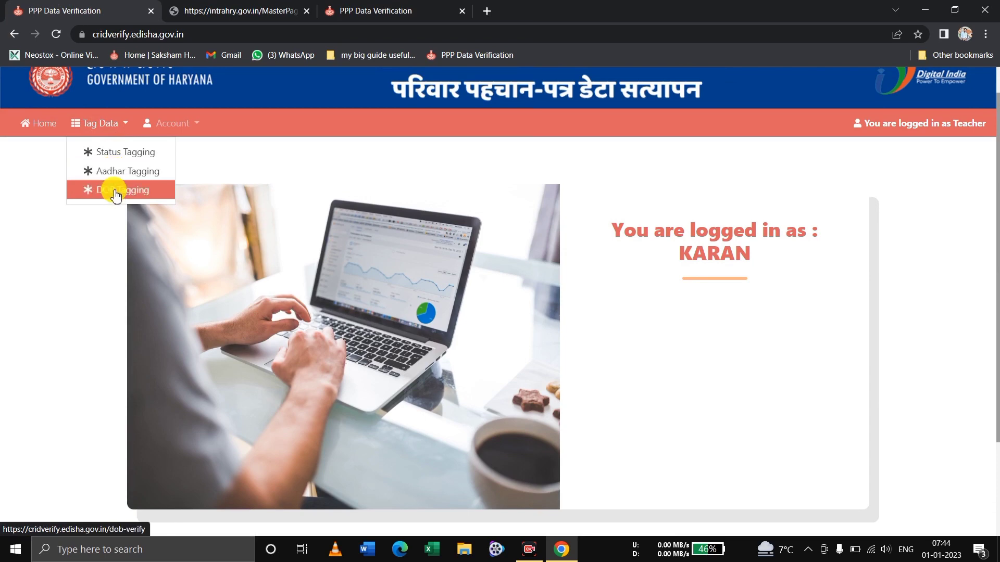
pyautogui.click(173, 129)
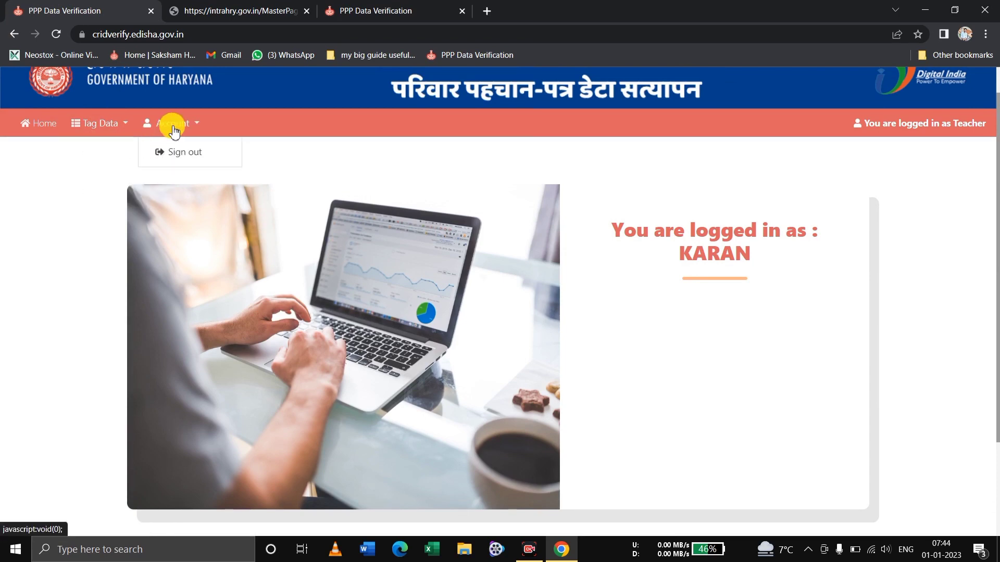
pyautogui.click(172, 131)
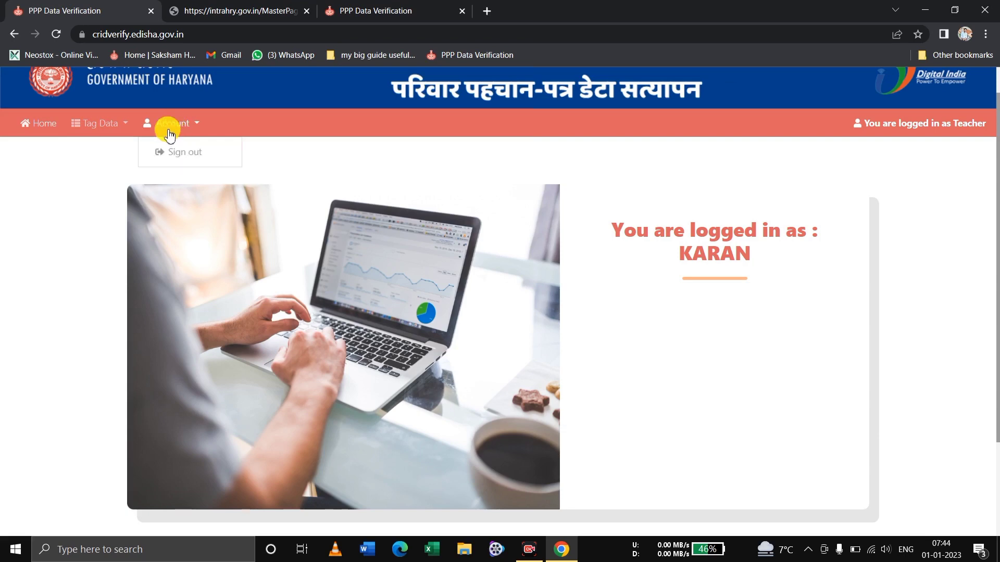
# Open Status Tagging and load the pending records for district KAITHAL, block SIWAN MC and village Siwan.
pyautogui.click(106, 130)
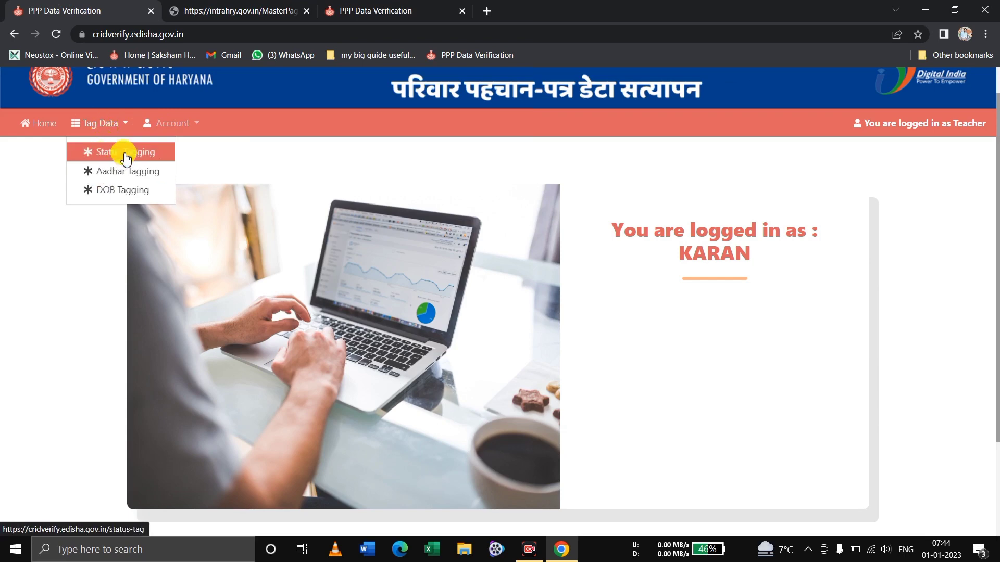
pyautogui.click(120, 150)
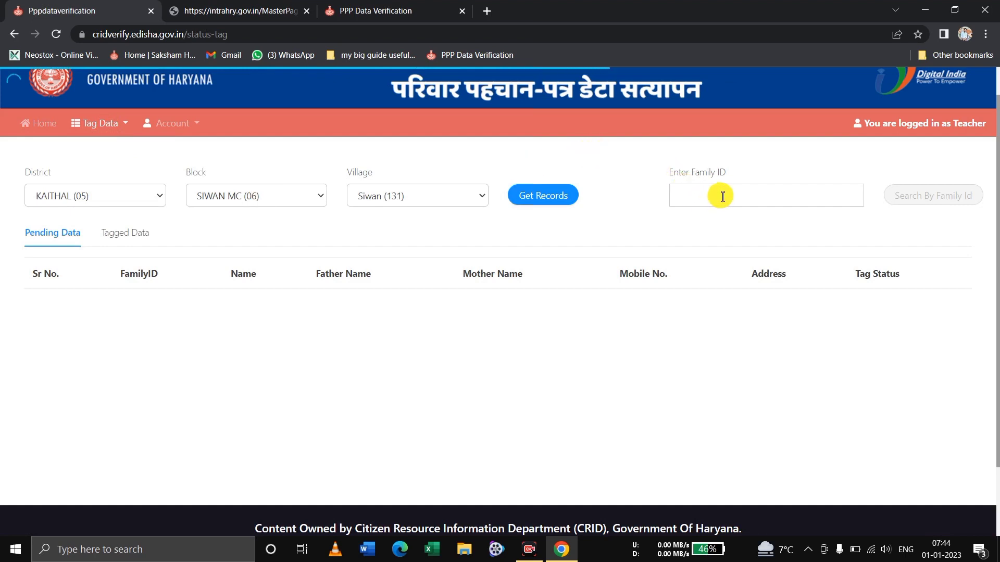
pyautogui.click(535, 202)
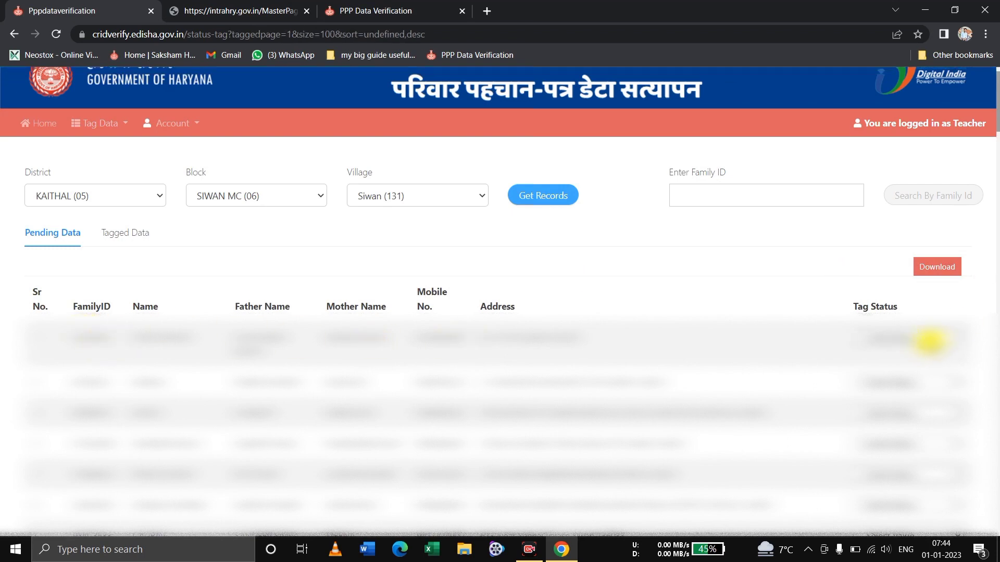
# Try tagging the first pending record as Agricultural labour, toggle the confirmation statement on and off, and cancel the tagging.
pyautogui.click(933, 339)
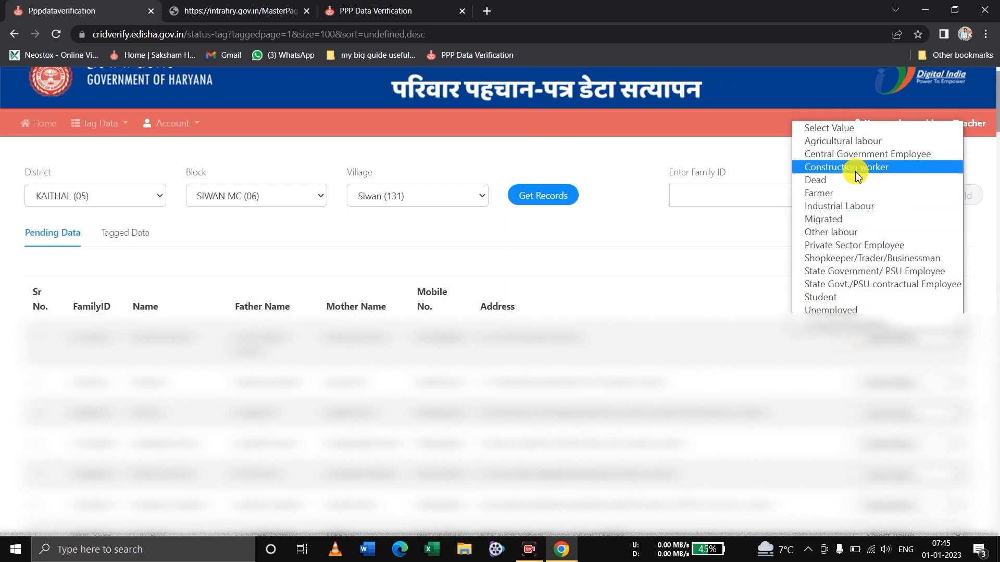
pyautogui.click(822, 140)
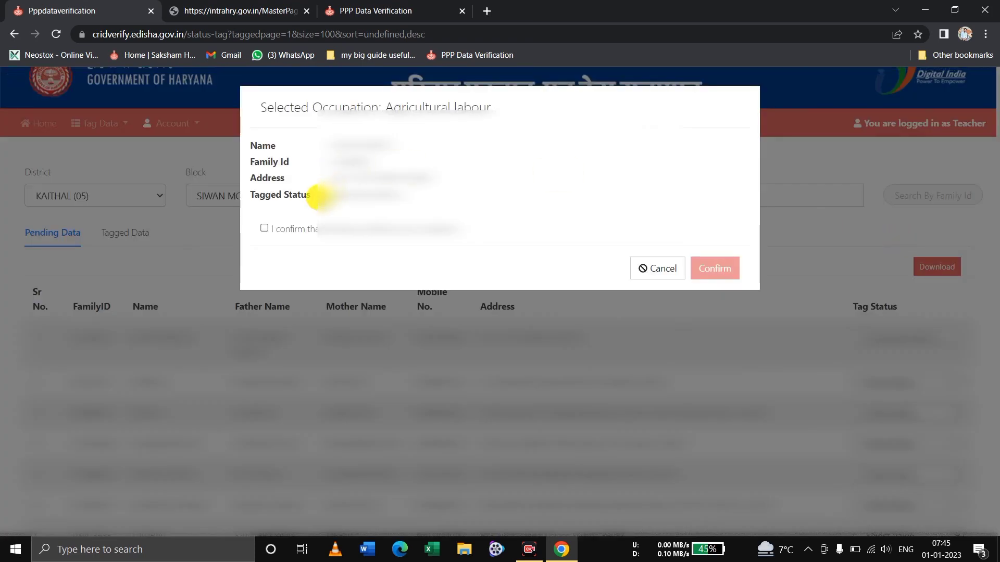
pyautogui.click(264, 229)
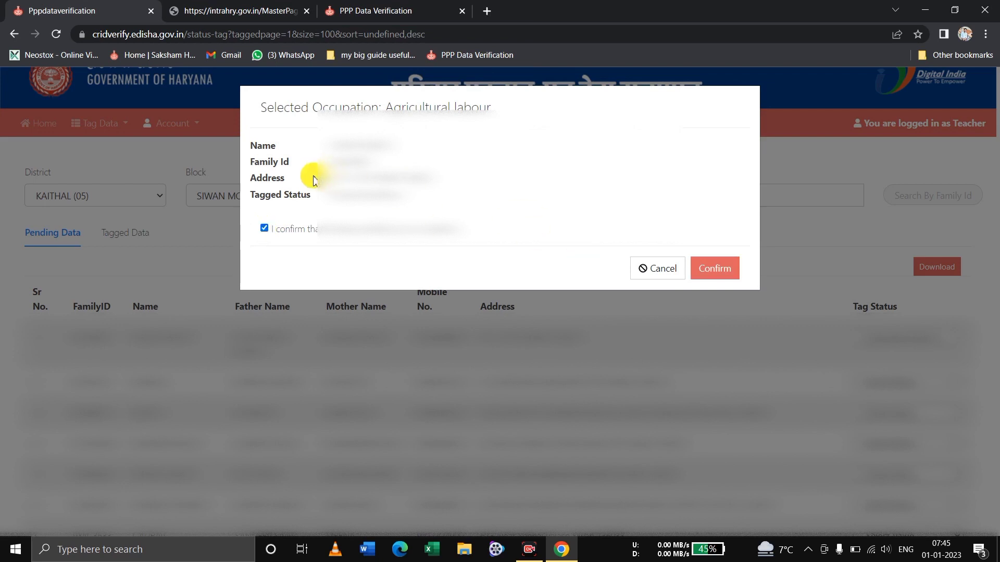
pyautogui.click(264, 230)
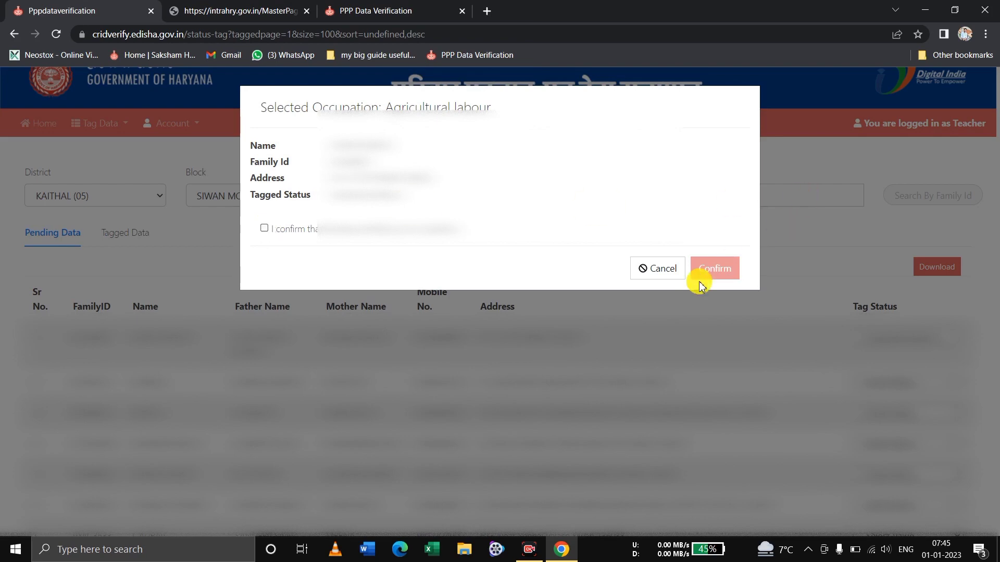
pyautogui.click(666, 269)
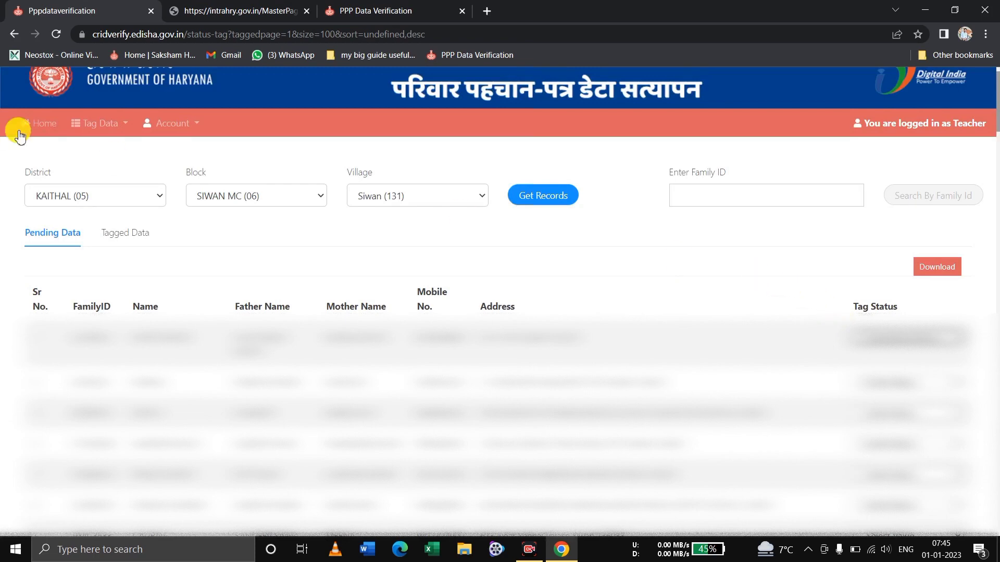
# Open Aadhar Tagging, view the Aadhaar number form for the first pending student, and close it.
pyautogui.click(107, 129)
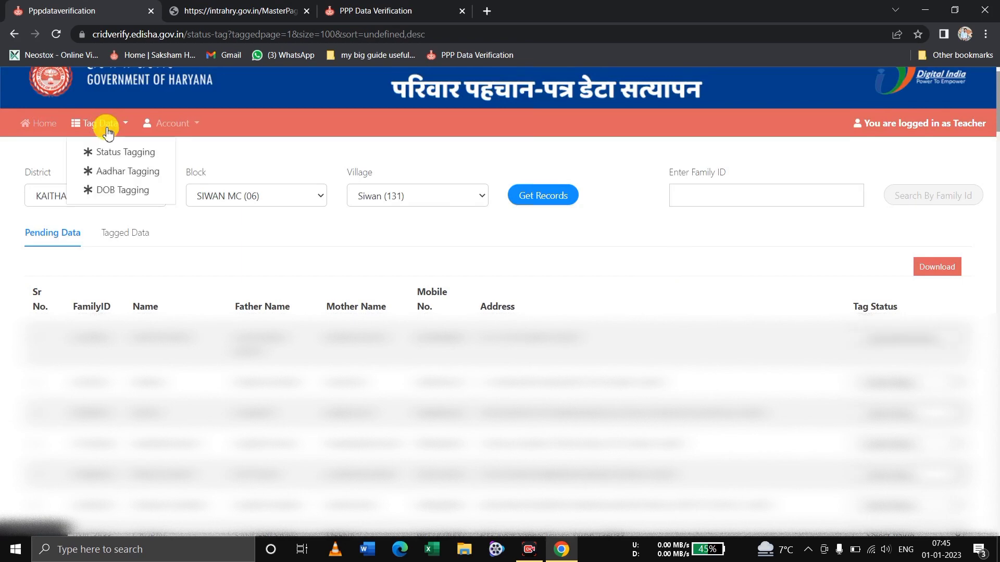
pyautogui.click(104, 172)
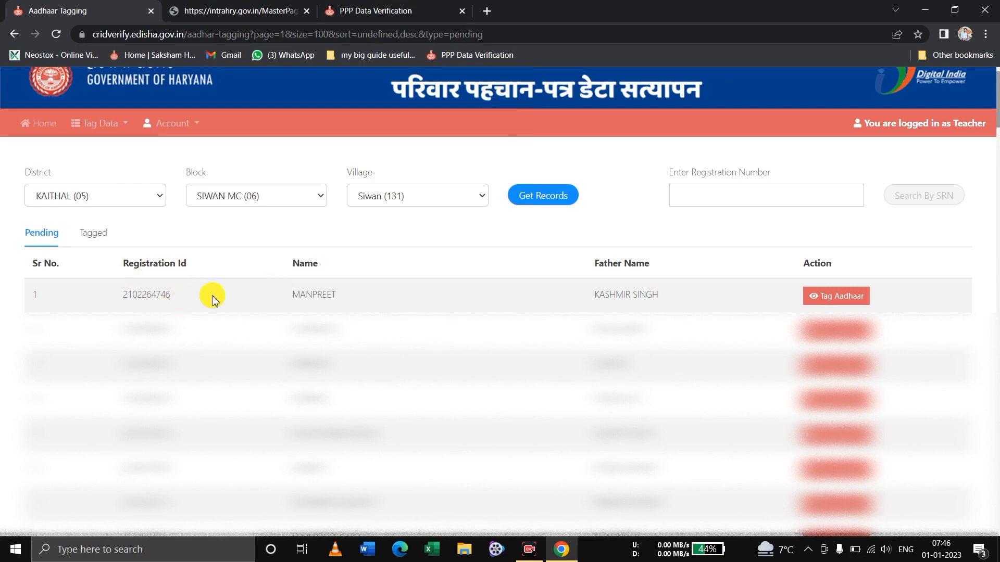
pyautogui.click(830, 301)
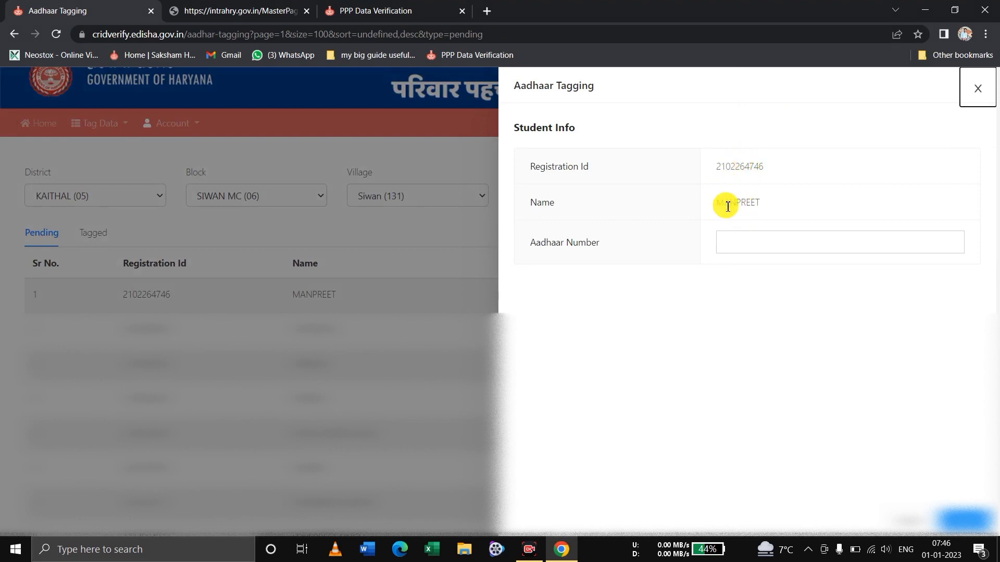
pyautogui.click(978, 88)
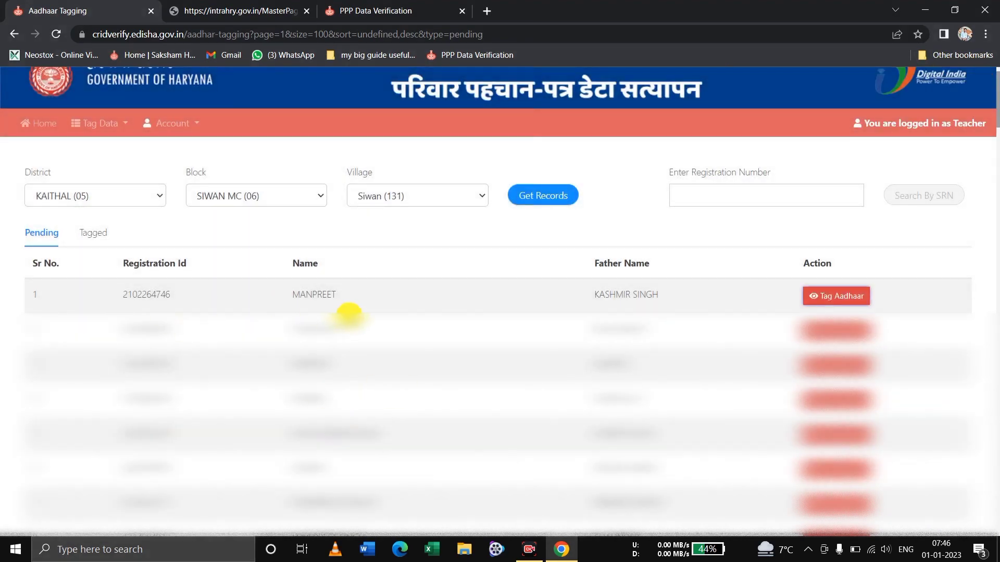
# Open DOB Tagging and pick a date of birth for the first pending record.
pyautogui.click(100, 128)
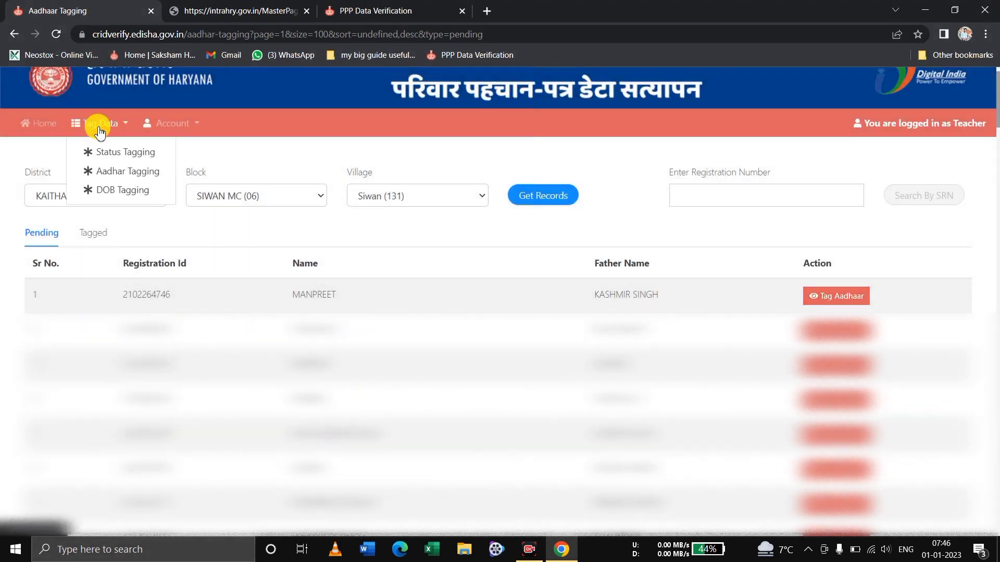
pyautogui.click(108, 191)
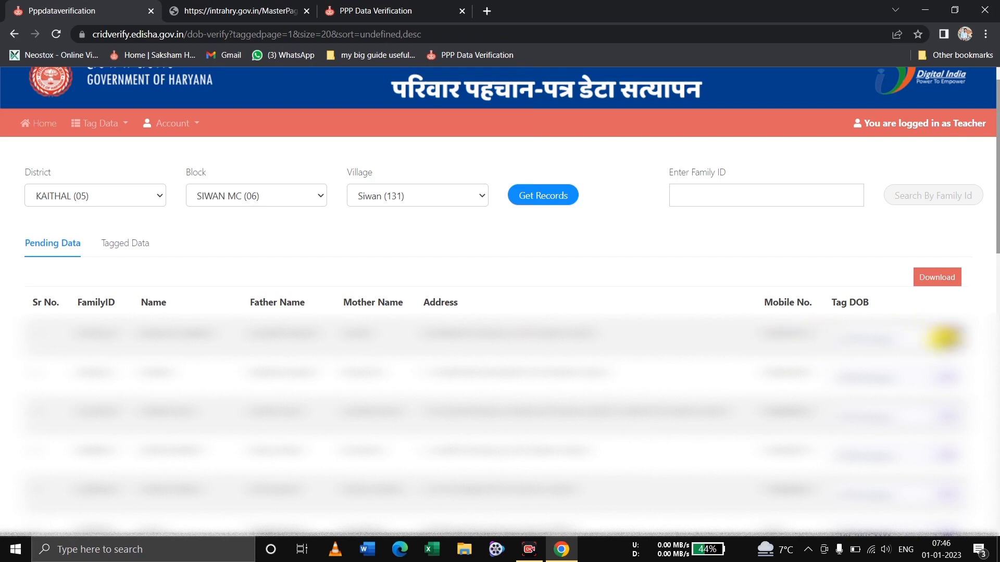
pyautogui.click(943, 337)
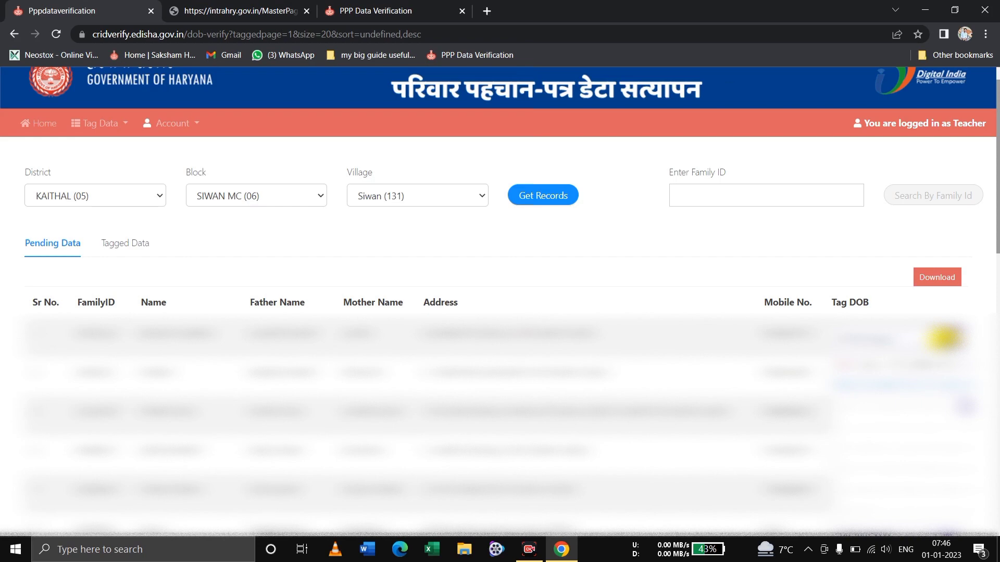
pyautogui.click(932, 367)
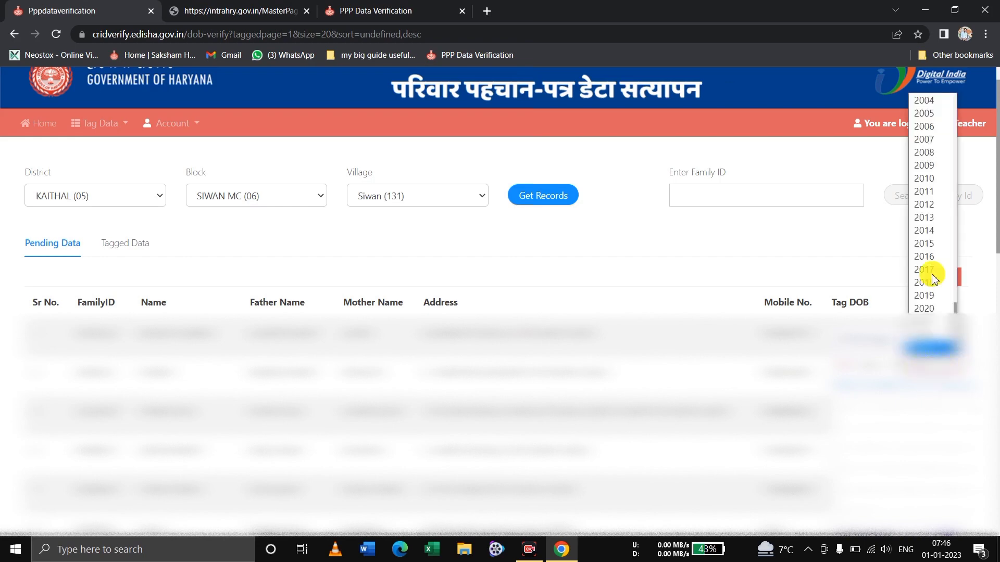
pyautogui.click(927, 138)
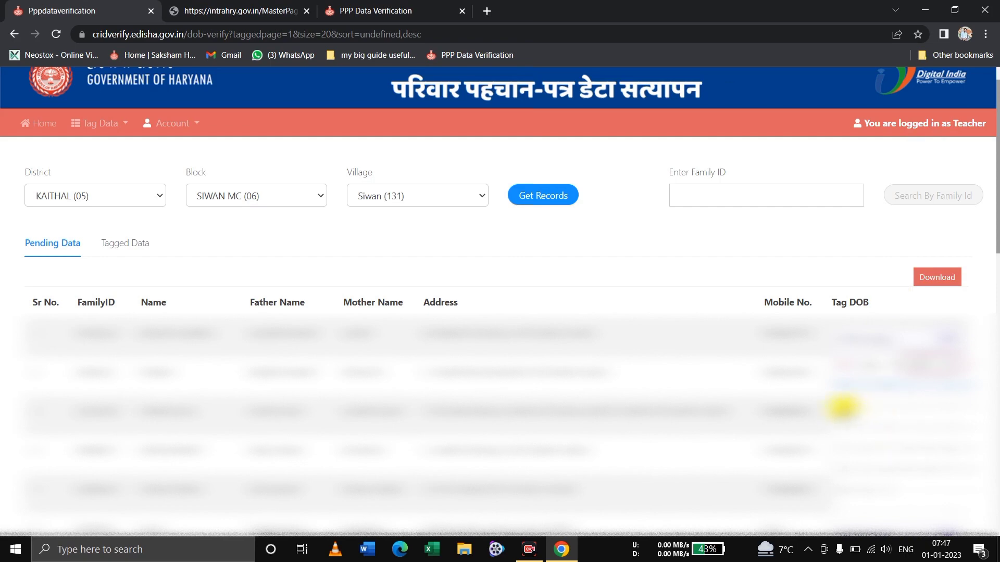
pyautogui.click(841, 408)
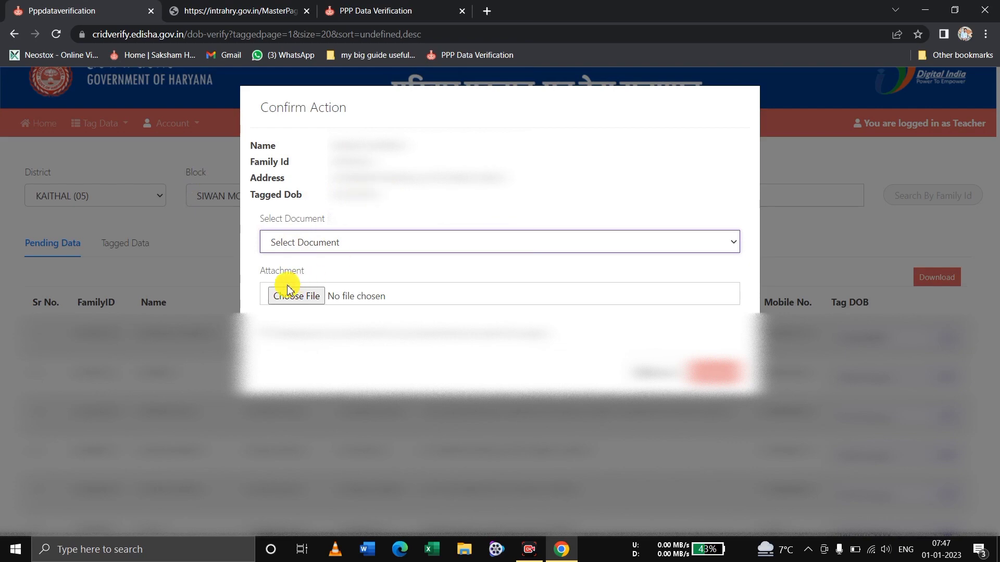
# Try Birth certificate as the supporting document, browse for an attachment without choosing one, accept the declaration, and cancel the DOB tagging.
pyautogui.click(330, 243)
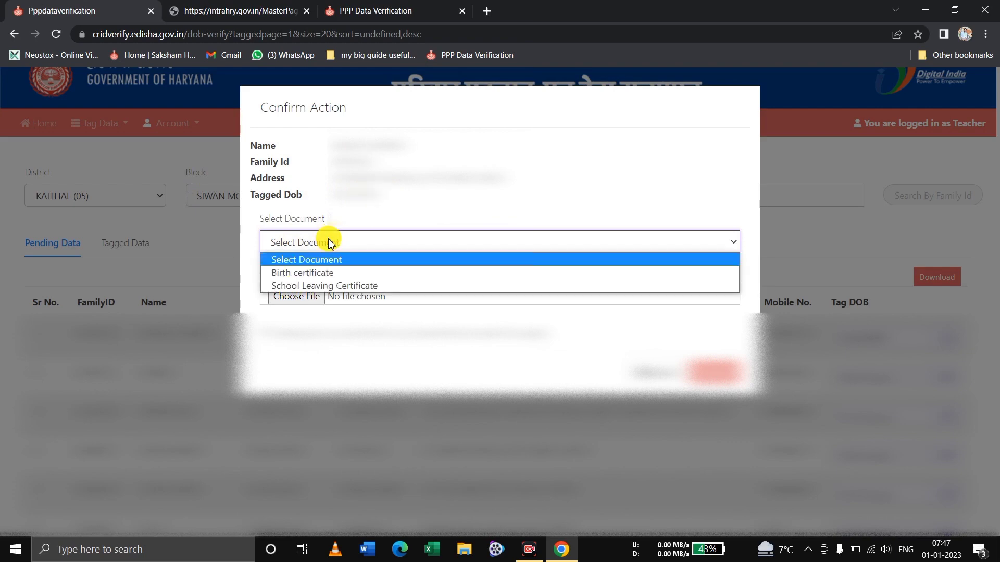
pyautogui.click(334, 273)
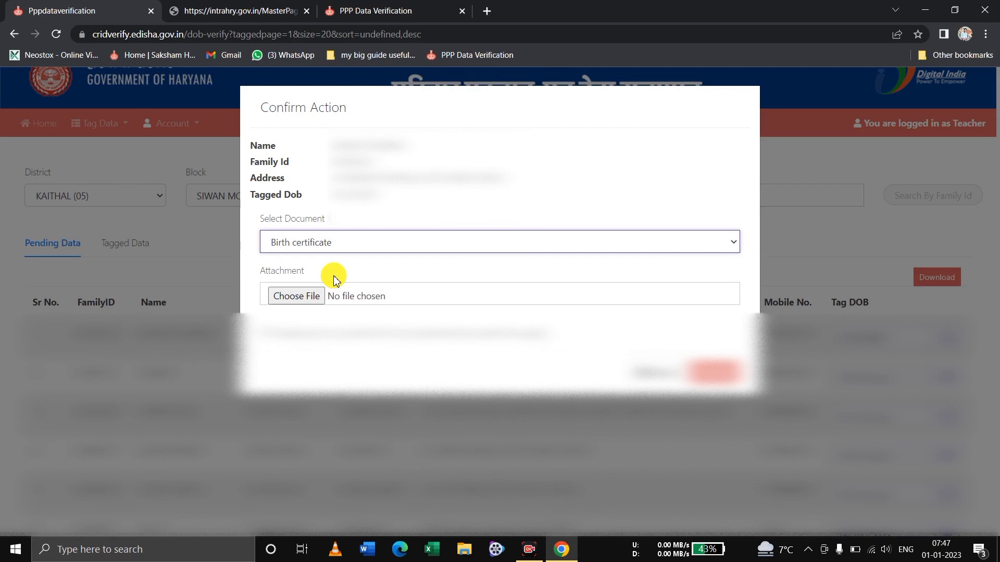
pyautogui.click(311, 299)
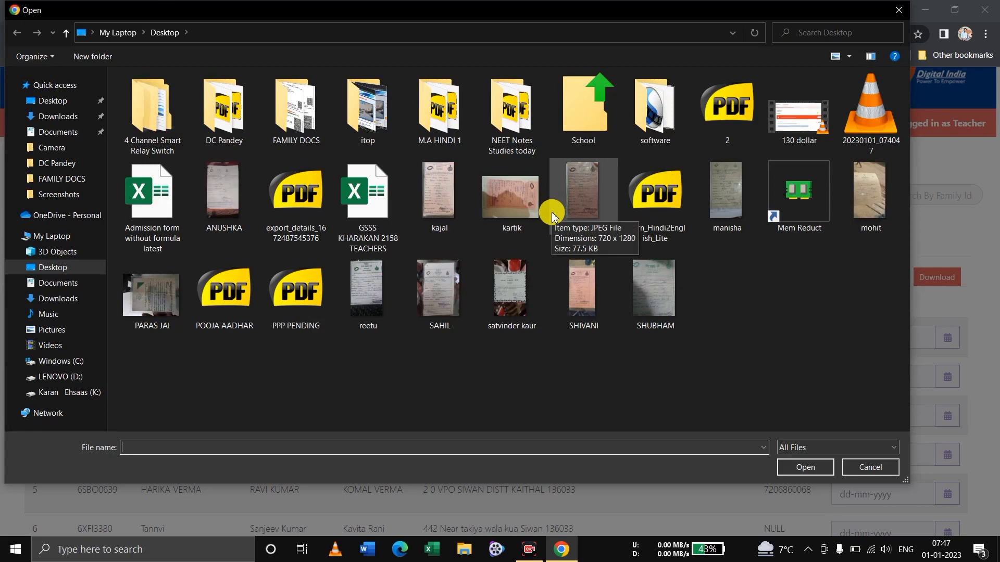
pyautogui.click(899, 11)
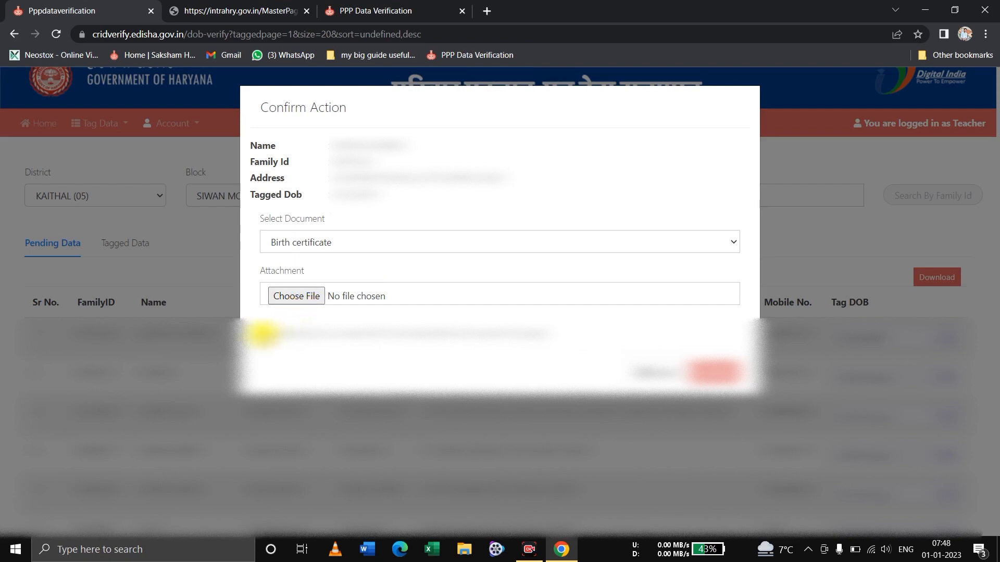
pyautogui.click(263, 334)
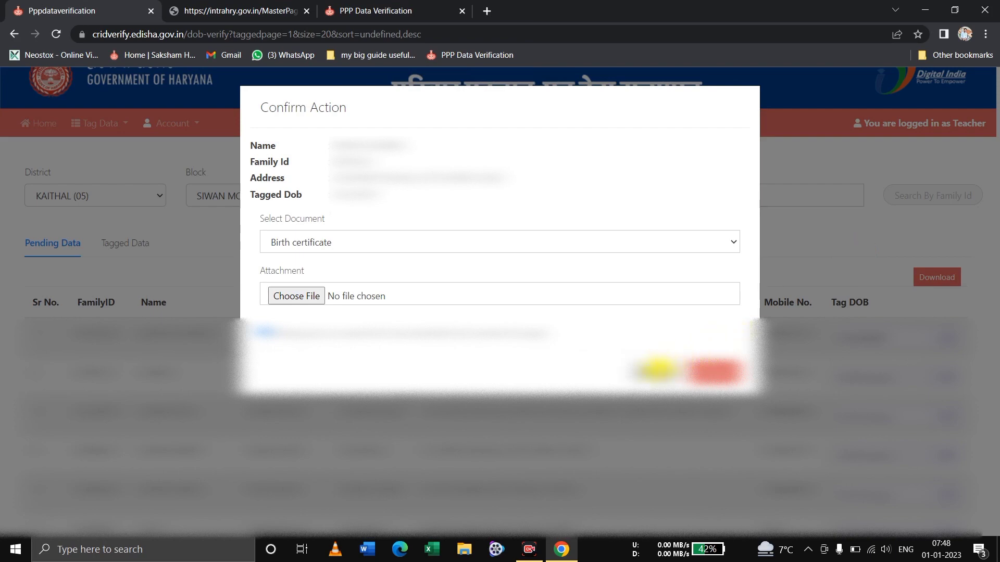
pyautogui.click(658, 370)
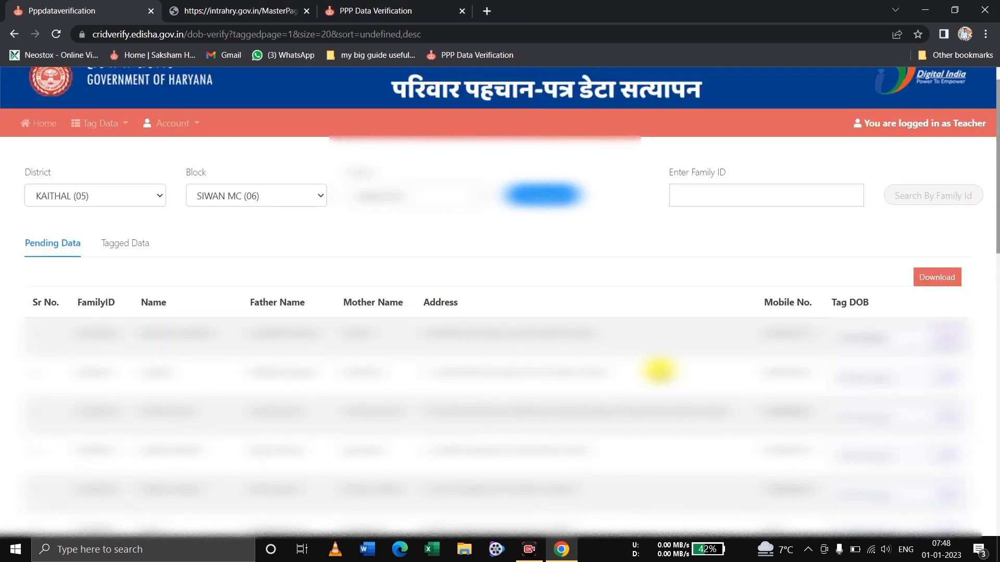
# Review the PPP Data Verification link in the HRMS Employee Portal and the Tag Data options on the separately opened verification page.
pyautogui.click(232, 13)
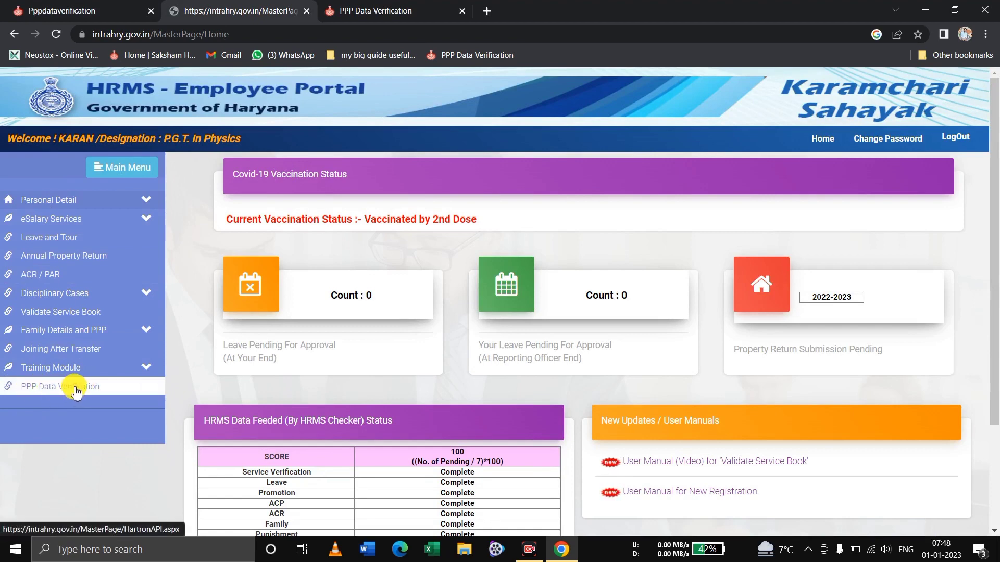
pyautogui.click(362, 12)
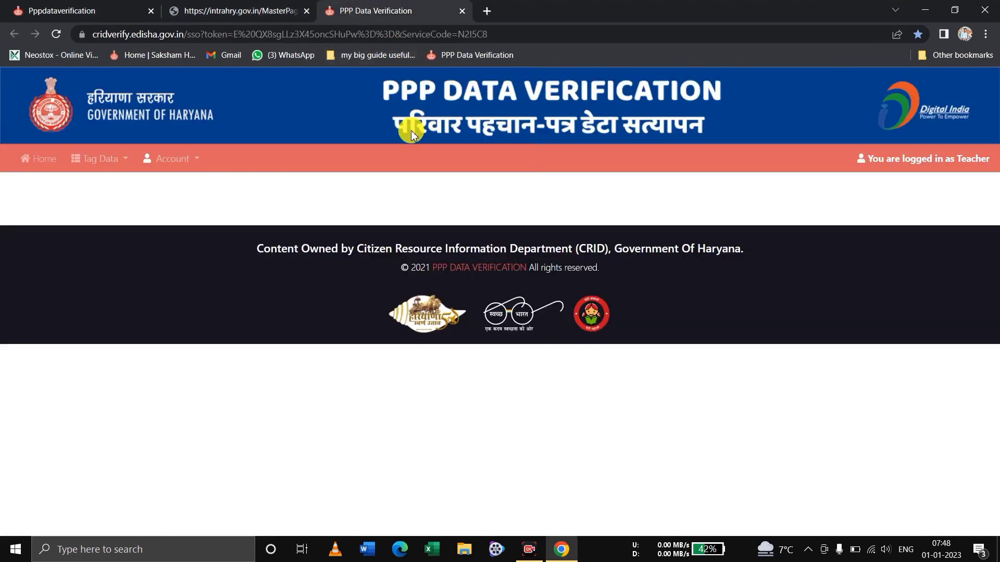
pyautogui.click(94, 159)
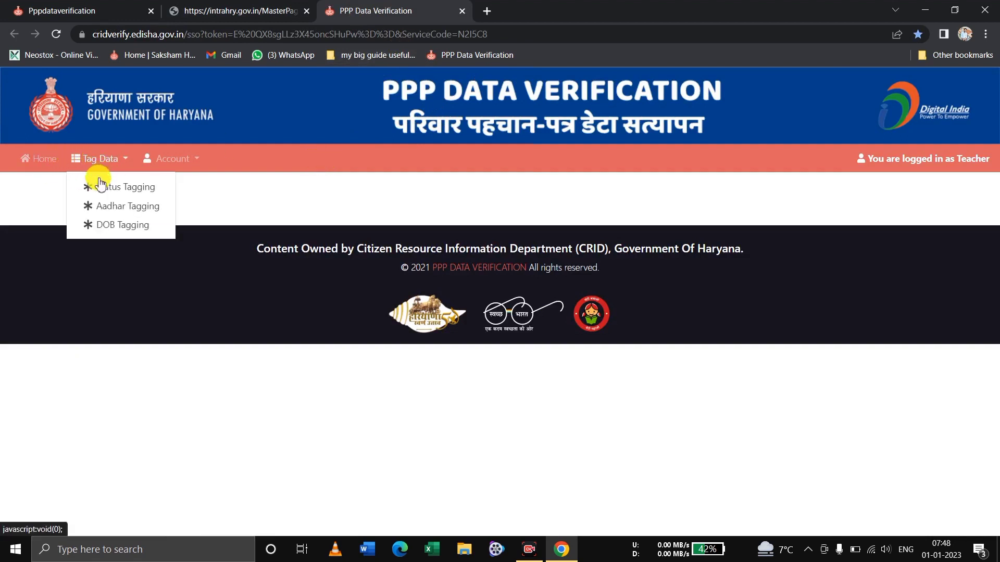